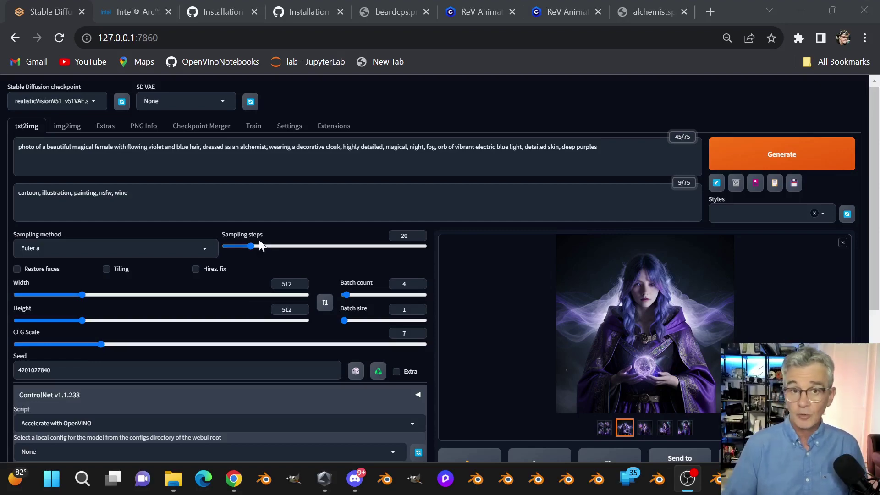
Open the 'Three Ways To Generate AI Art' article from the Intel Arc news page.
left_click(142, 13)
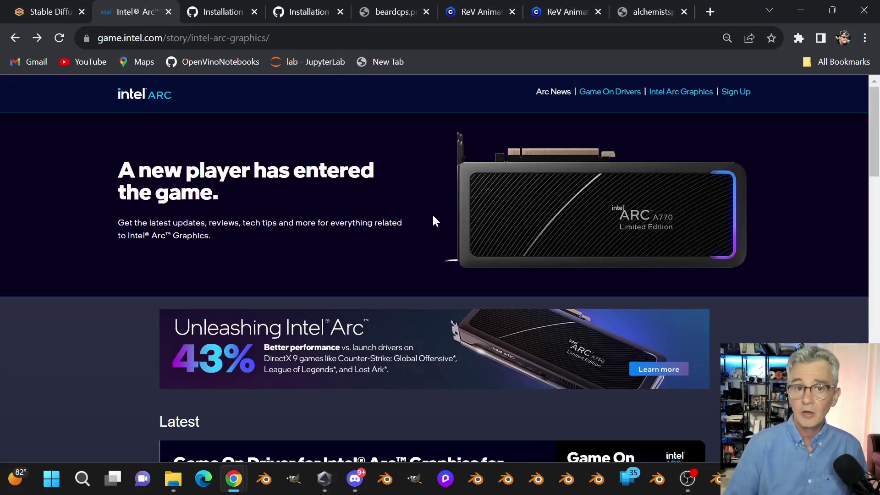
scroll(469, 412, "down", 10)
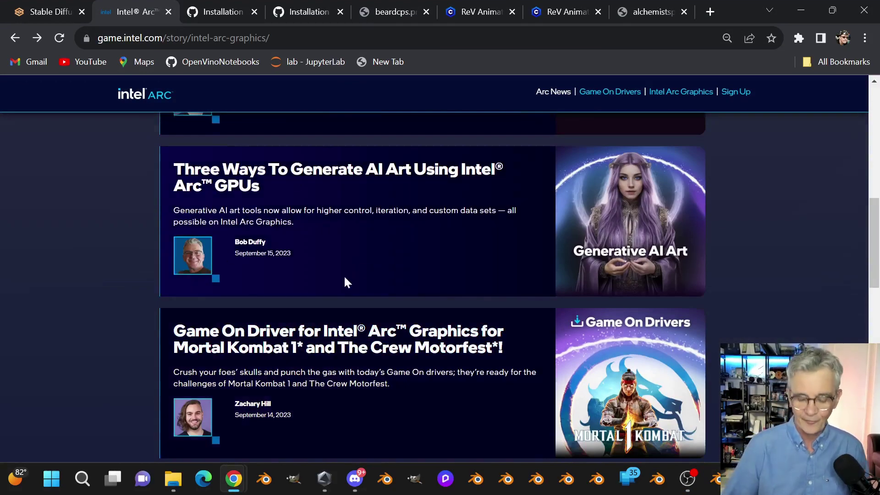
left_click(293, 182)
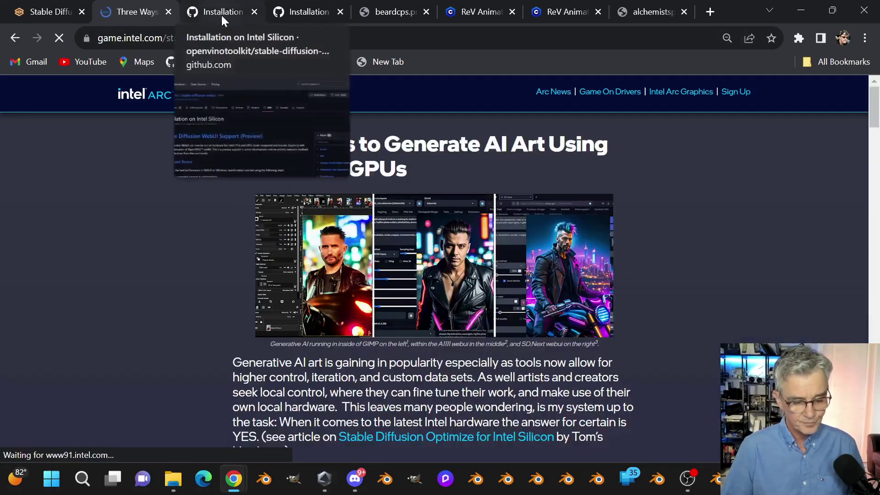
Read down to the article's Instructions, then bring up the Installation on Intel Silicon wiki page.
left_click(222, 14)
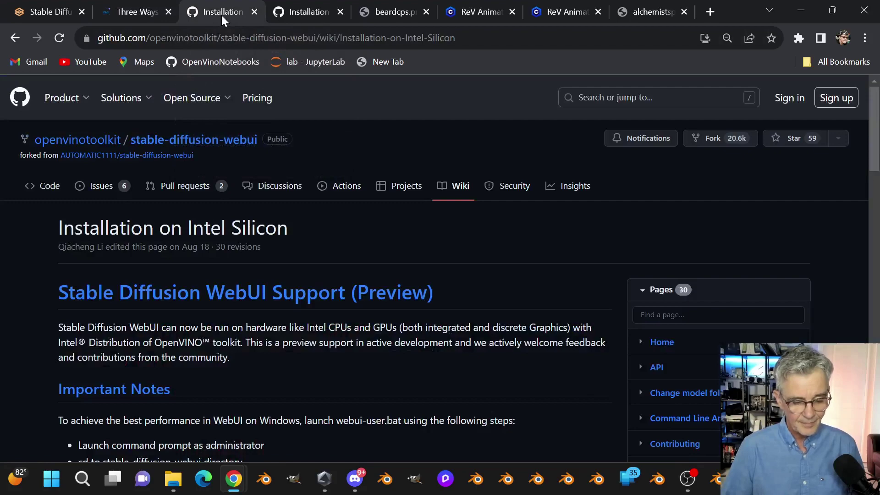
left_click(153, 13)
scroll(456, 248, "down", 4)
scroll(457, 248, "down", 15)
scroll(456, 248, "down", 9)
scroll(458, 240, "up", 4)
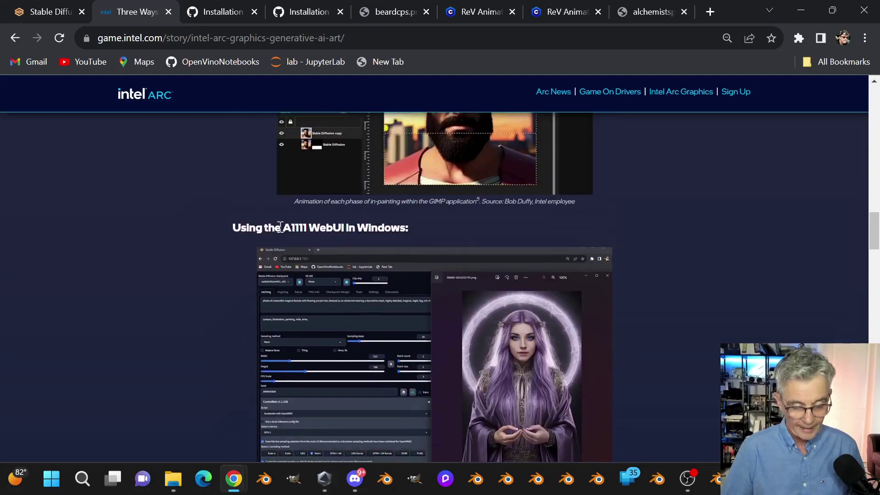
scroll(605, 213, "down", 3)
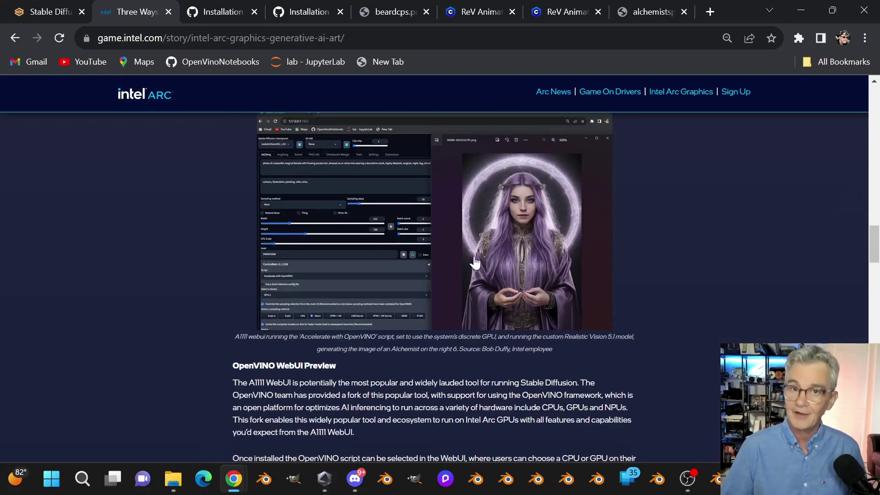
scroll(433, 284, "down", 3)
scroll(423, 253, "down", 9)
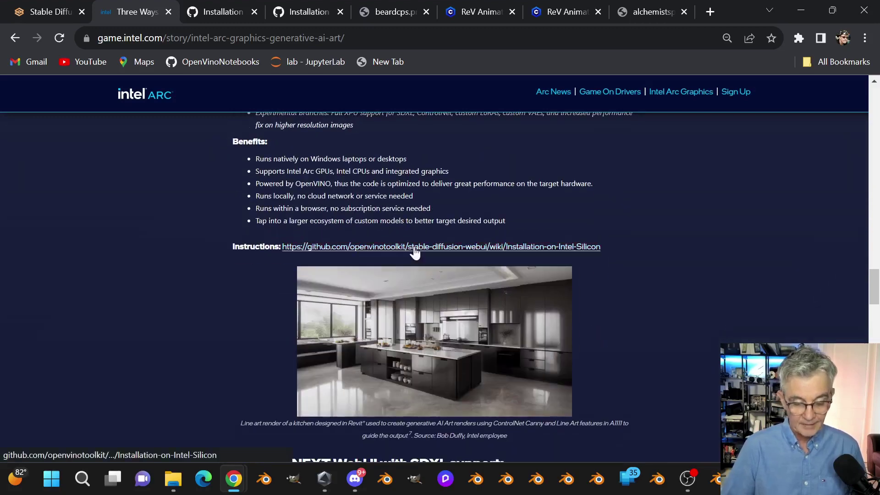
left_click(216, 13)
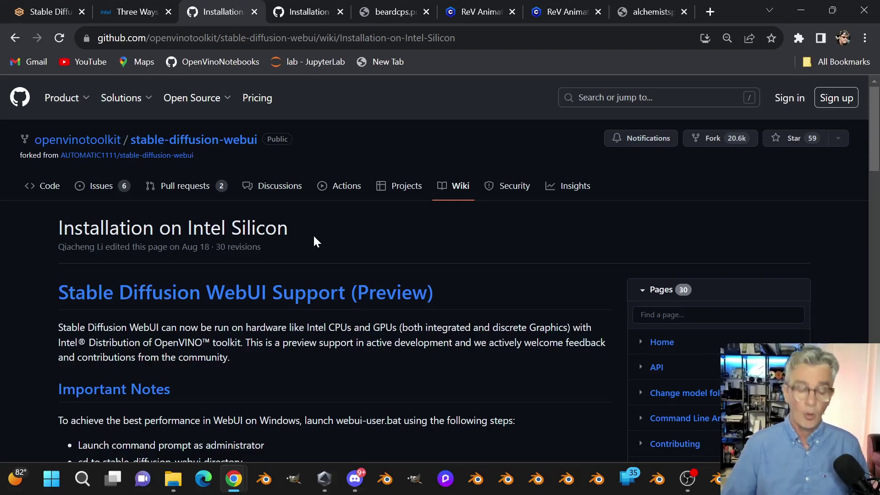
Scroll the wiki to the Windows git clone and batch-file install commands.
scroll(316, 277, "down", 12)
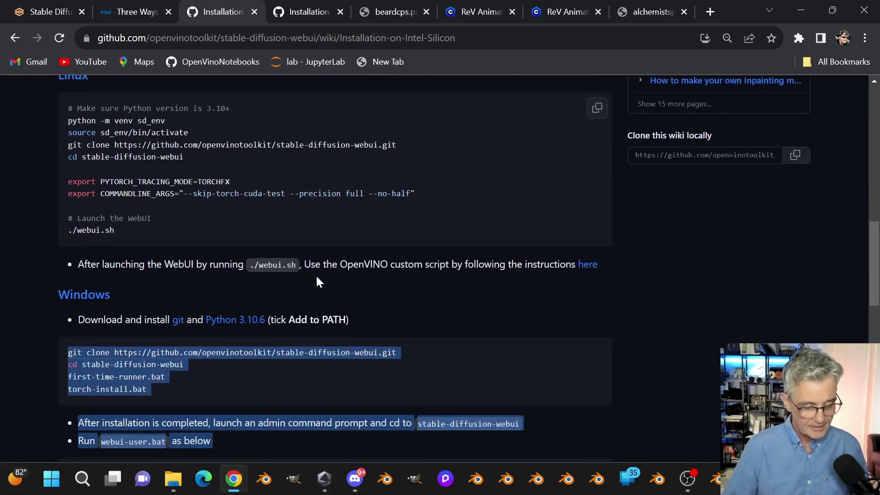
scroll(320, 282, "down", 1)
left_click_drag(151, 405, 137, 379)
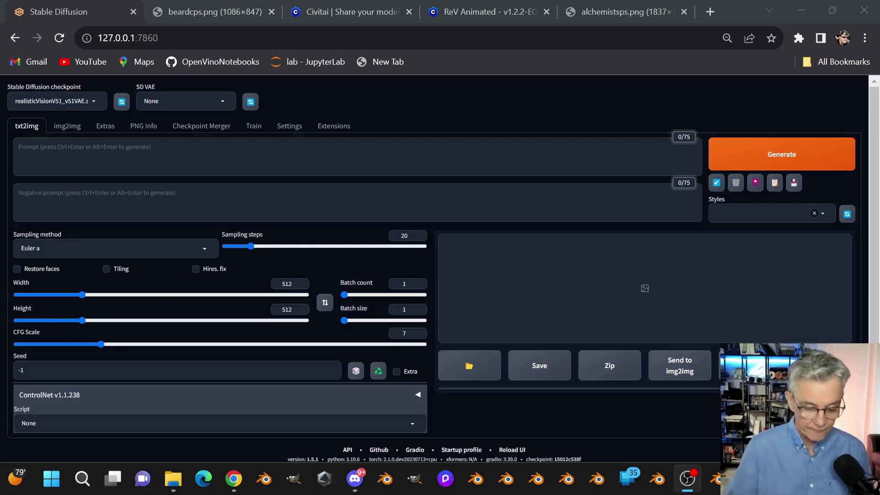
Choose 'Accelerate with OpenVINO' as the txt2img script and view its device and sampler options.
scroll(333, 365, "down", 1)
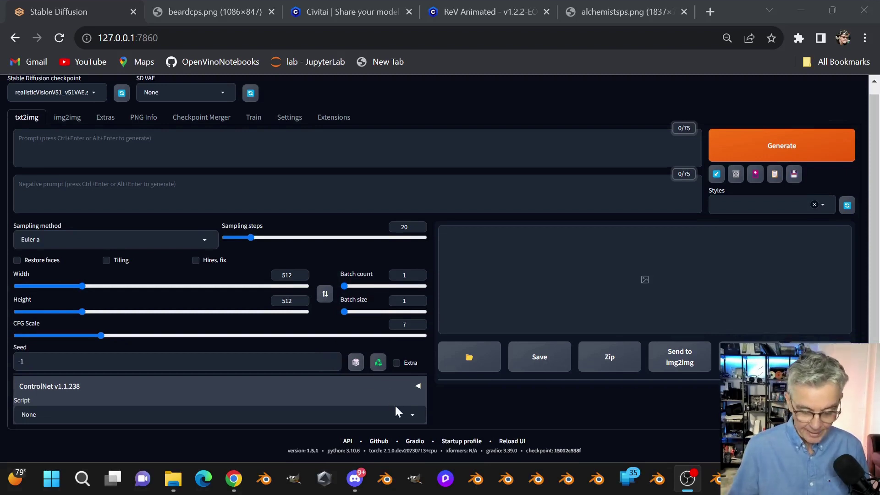
left_click(410, 418)
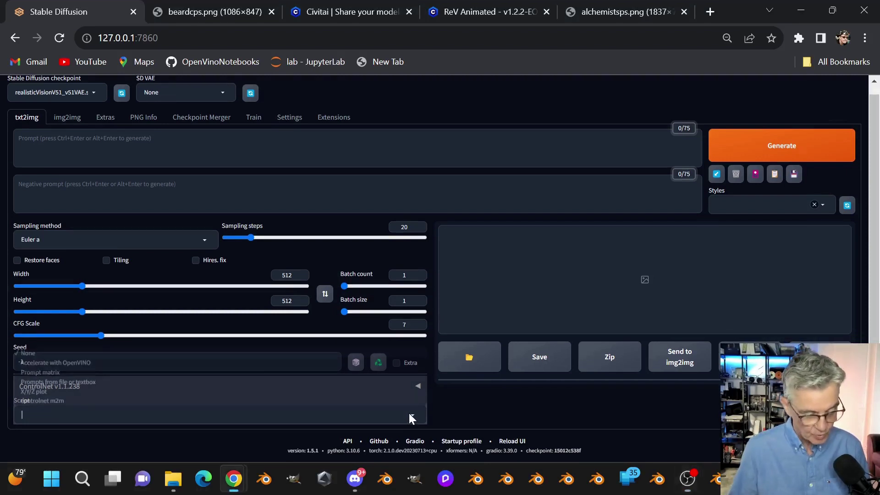
left_click(163, 361)
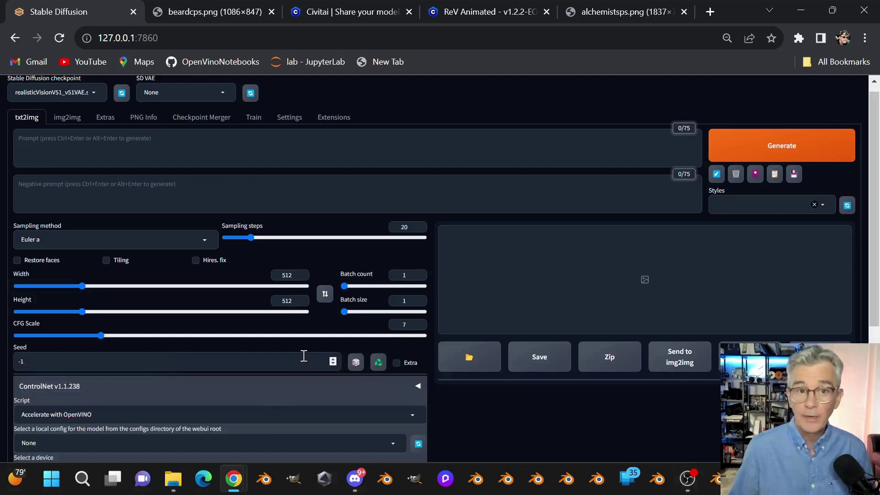
scroll(304, 356, "down", 3)
scroll(304, 357, "down", 2)
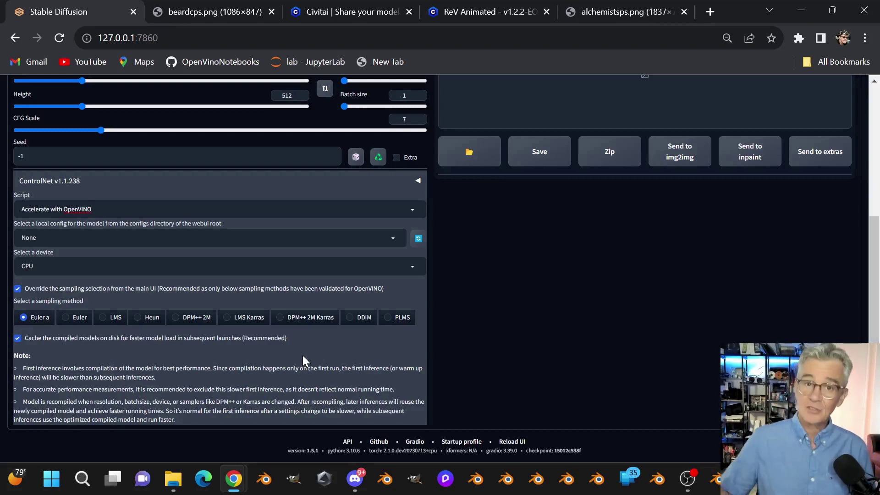
Check the GPUs in Task Manager, then set OpenVINO to GPU.1 with DPM++ 2M Karras sampling.
left_click(40, 266)
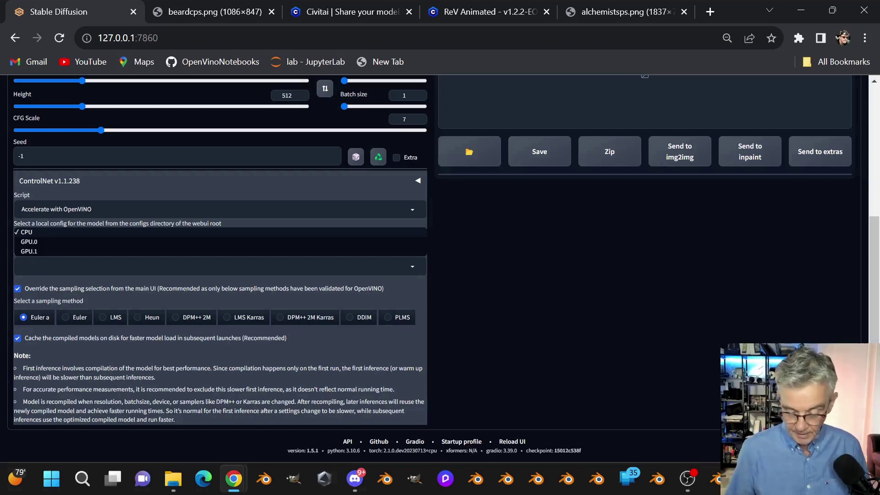
key("ctrl+shift+Escape")
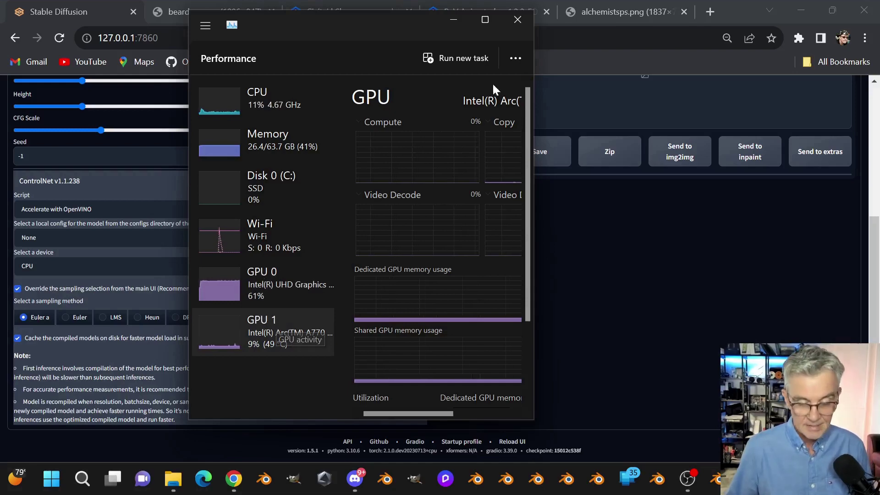
left_click(453, 19)
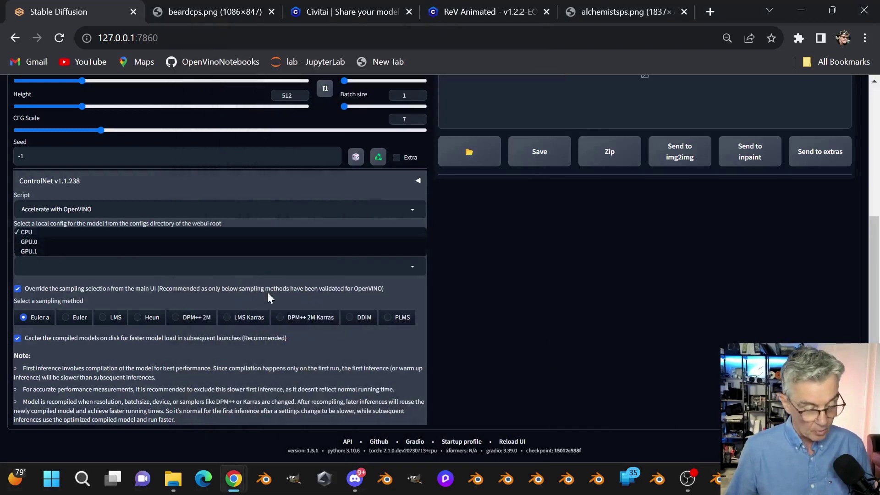
left_click(95, 251)
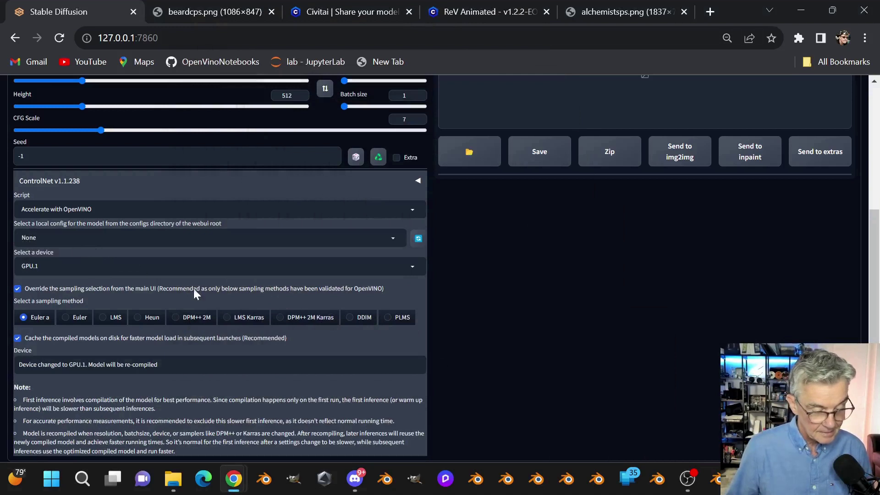
left_click(296, 326)
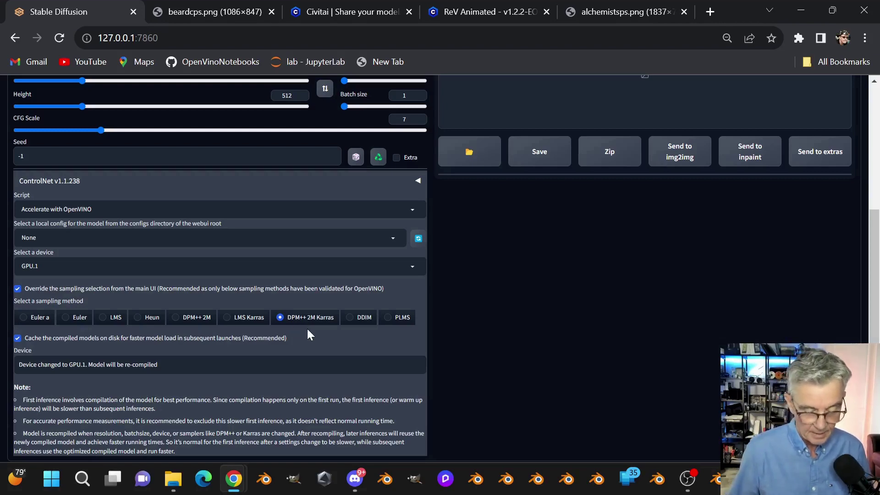
scroll(308, 326, "up", 5)
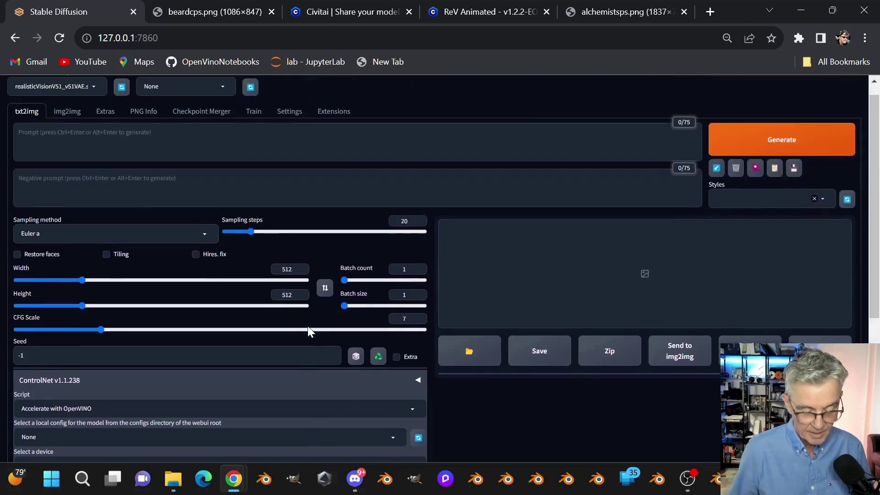
Enter the prompt 'man with beard and modern hairstyle' and negative prompt 'cartoon, illustration, painting, nsfw'.
left_click(254, 157)
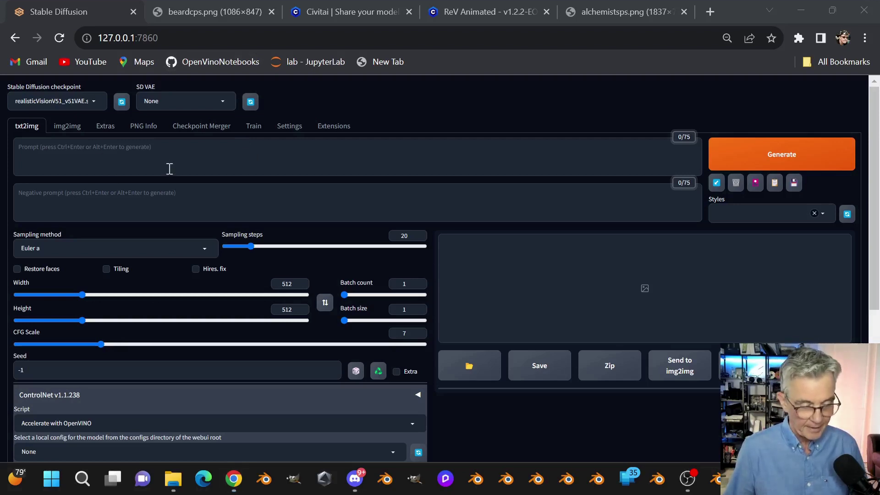
left_click(165, 149)
type("man with beard and modern hairstyle")
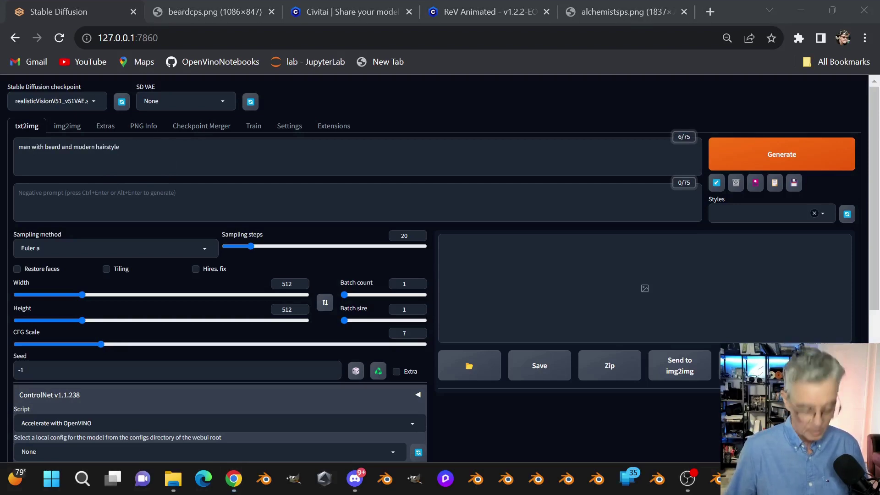
left_click(179, 191)
type("cartoon, illustration, painting, nsfw")
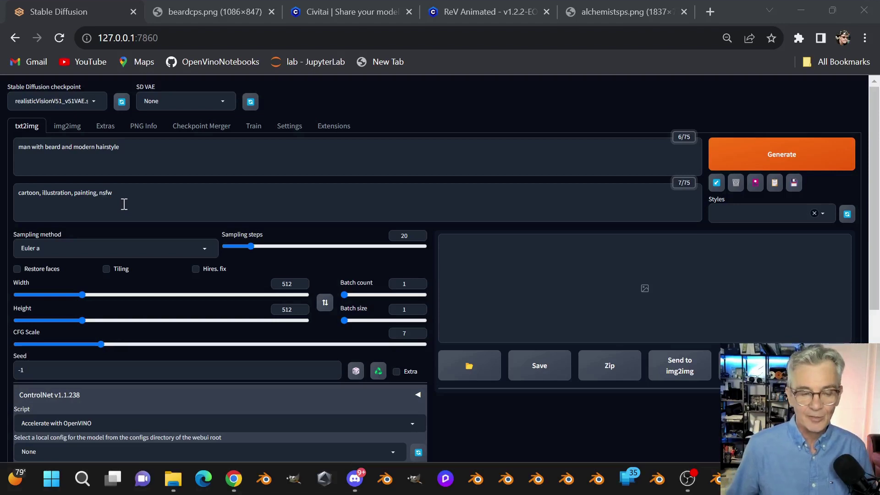
left_click(78, 375)
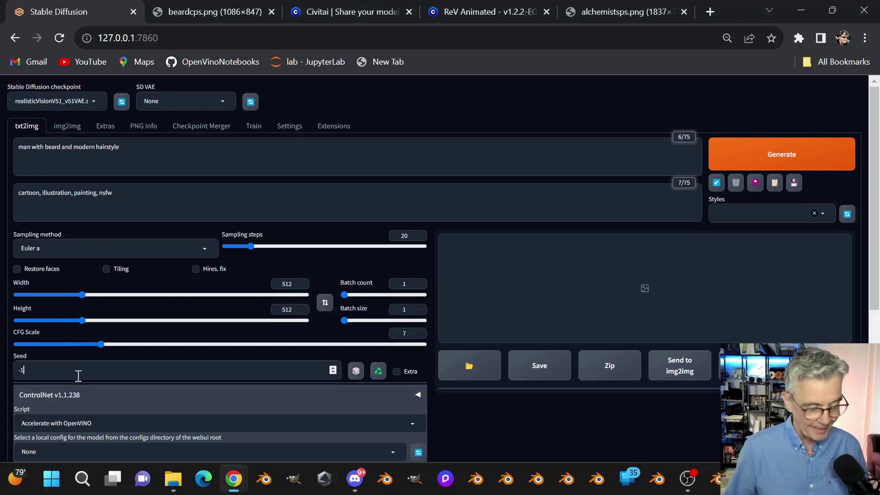
key("ctrl+a")
key("ctrl+v")
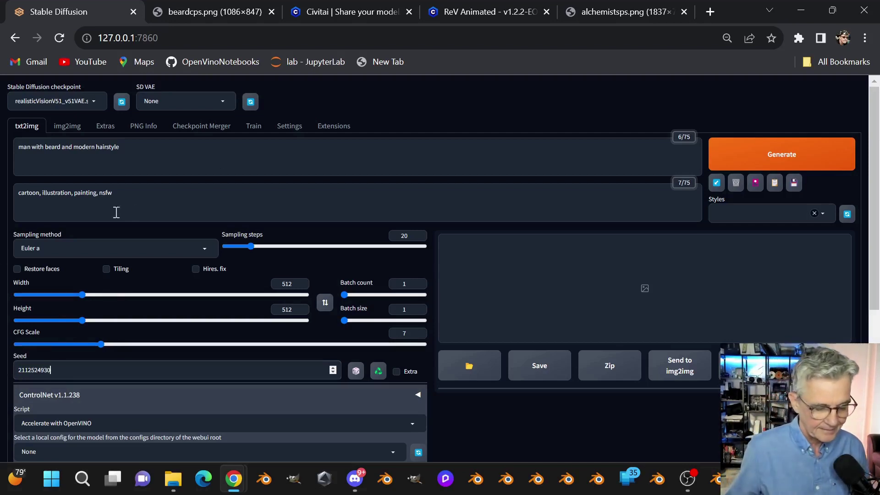
left_click(255, 208)
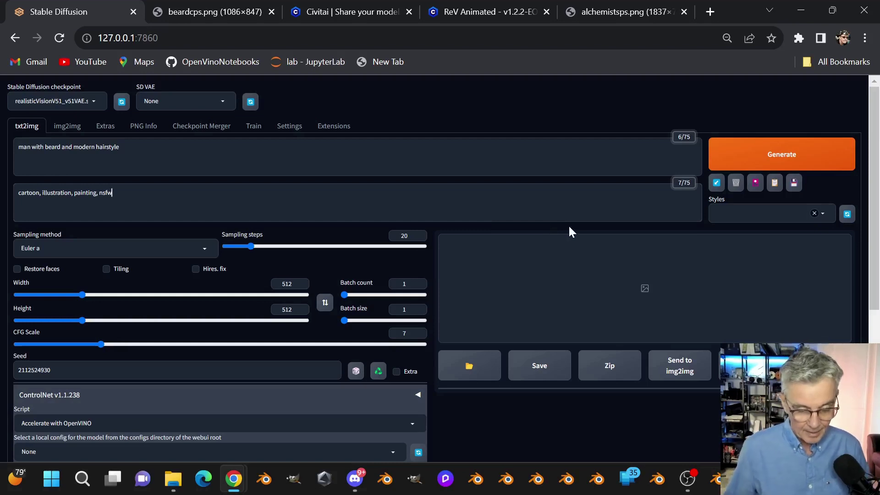
Set Batch count to 4 and start generating the bearded-man images.
double_click(405, 283)
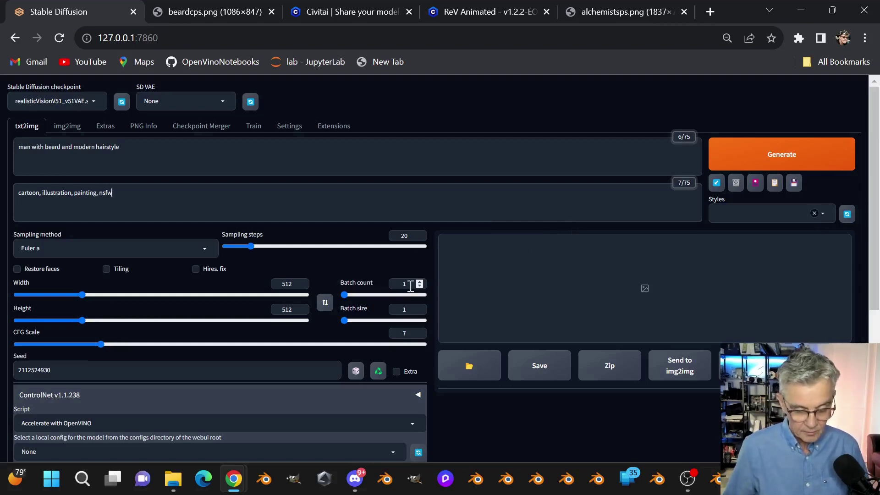
type("4")
left_click(589, 410)
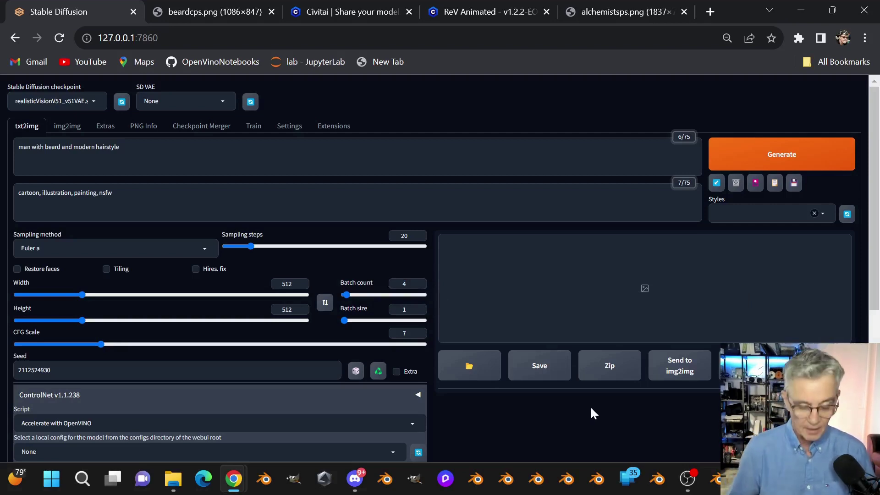
scroll(591, 406, "down", 3)
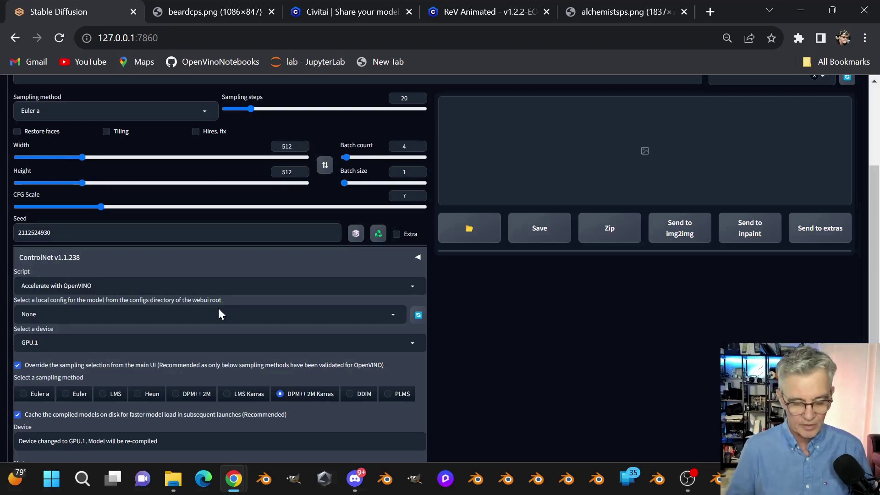
scroll(220, 312, "up", 3)
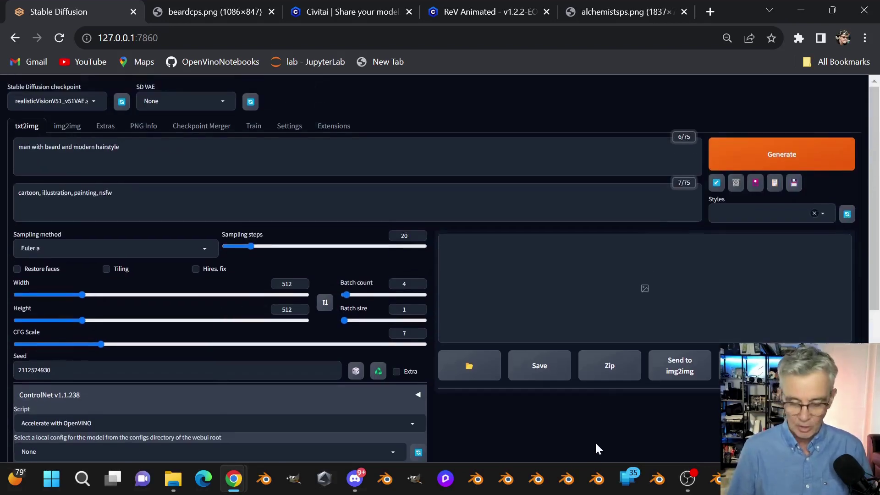
left_click(773, 164)
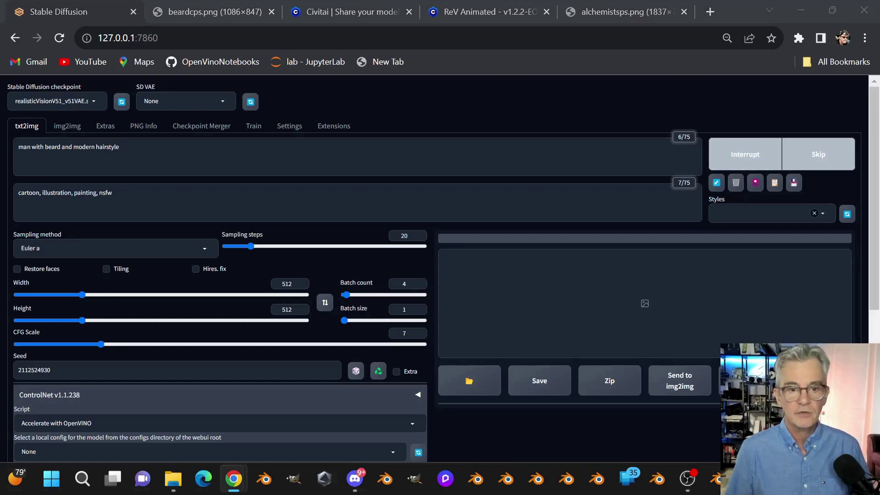
Switch to the webui-user.bat Command Prompt and scroll its log to follow the sampling progress.
key("alt+Tab")
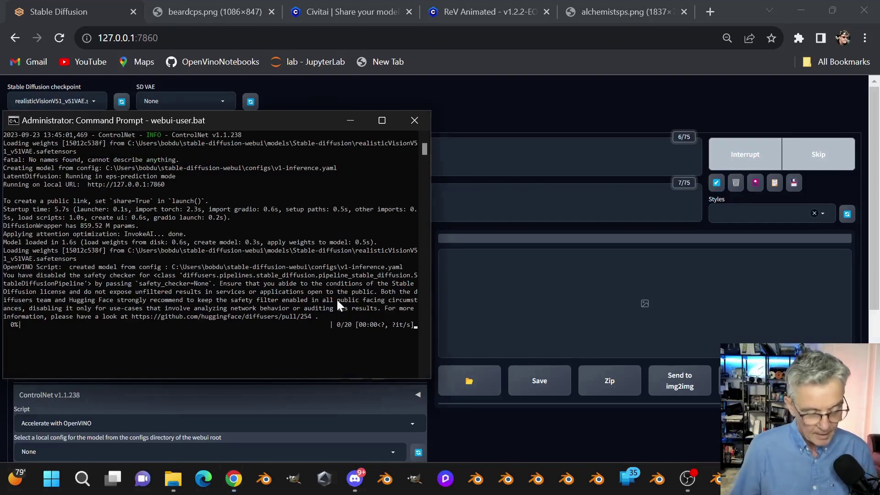
scroll(336, 299, "up", 2)
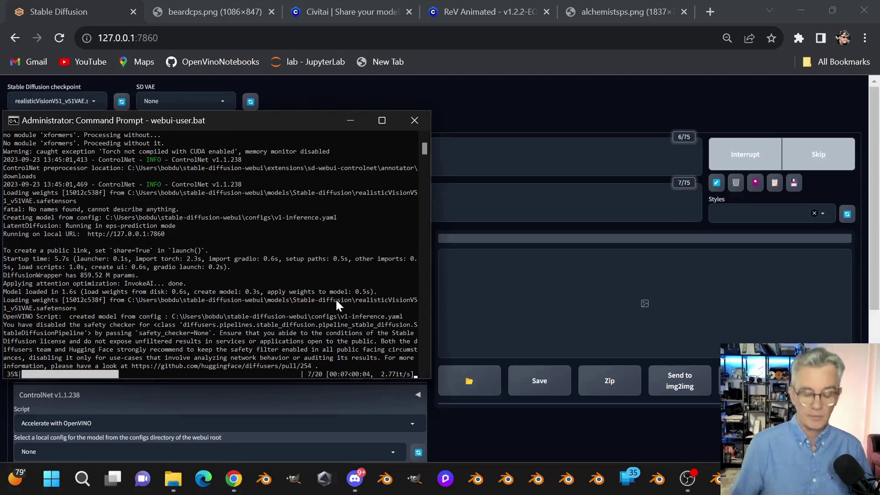